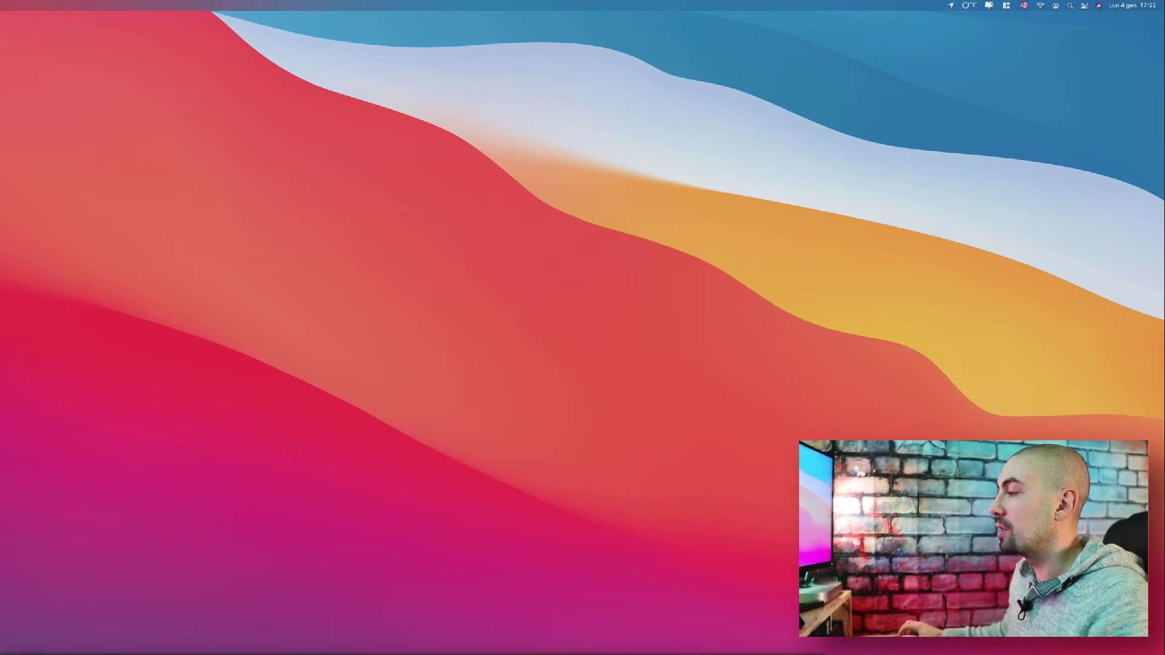
Open the App Store and search it for "amphetamine"
{"action": "mouse_move", "coordinate": [279, 638]}
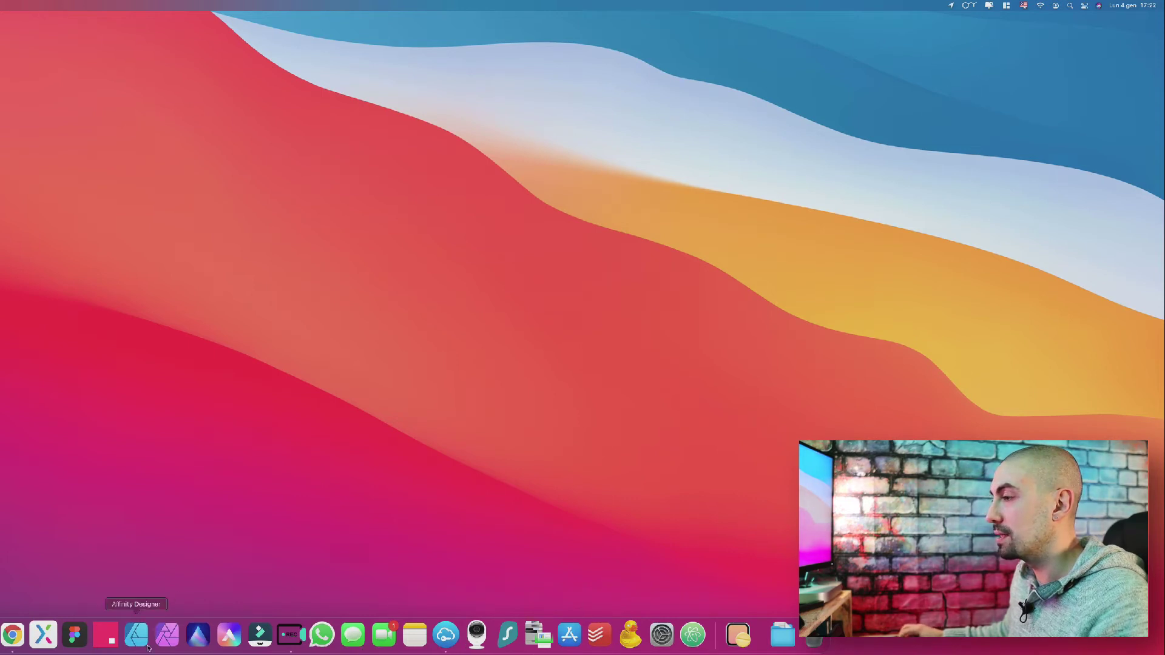
{"action": "left_click", "coordinate": [568, 636]}
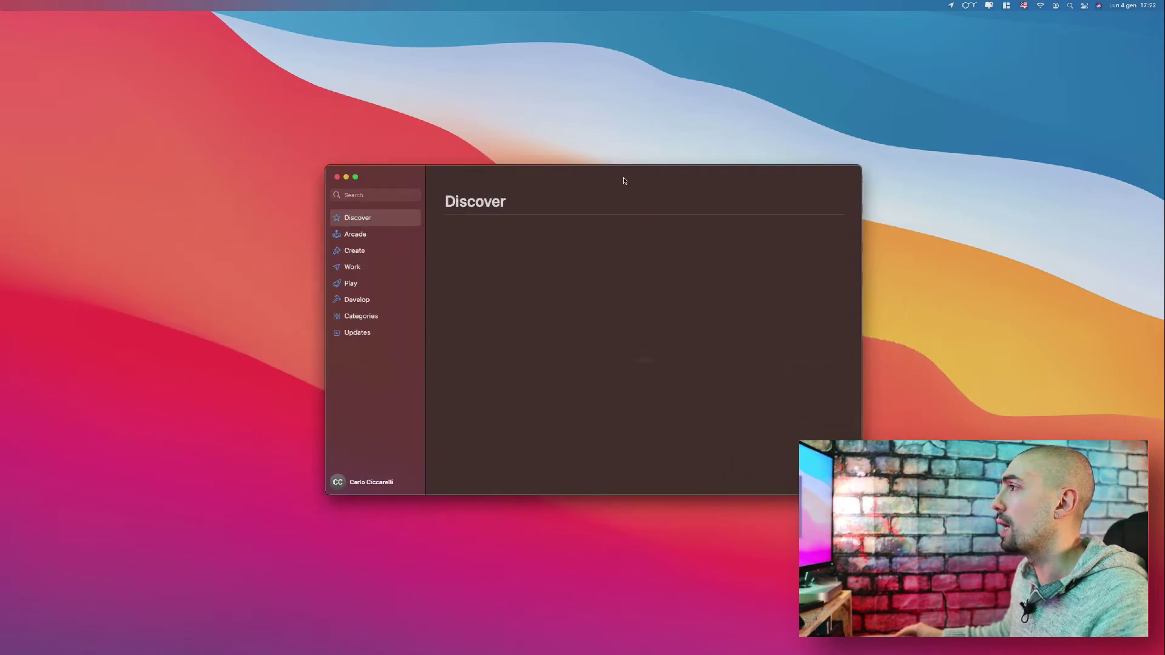
{"action": "left_click", "coordinate": [370, 202]}
{"action": "type", "text": "amphe"}
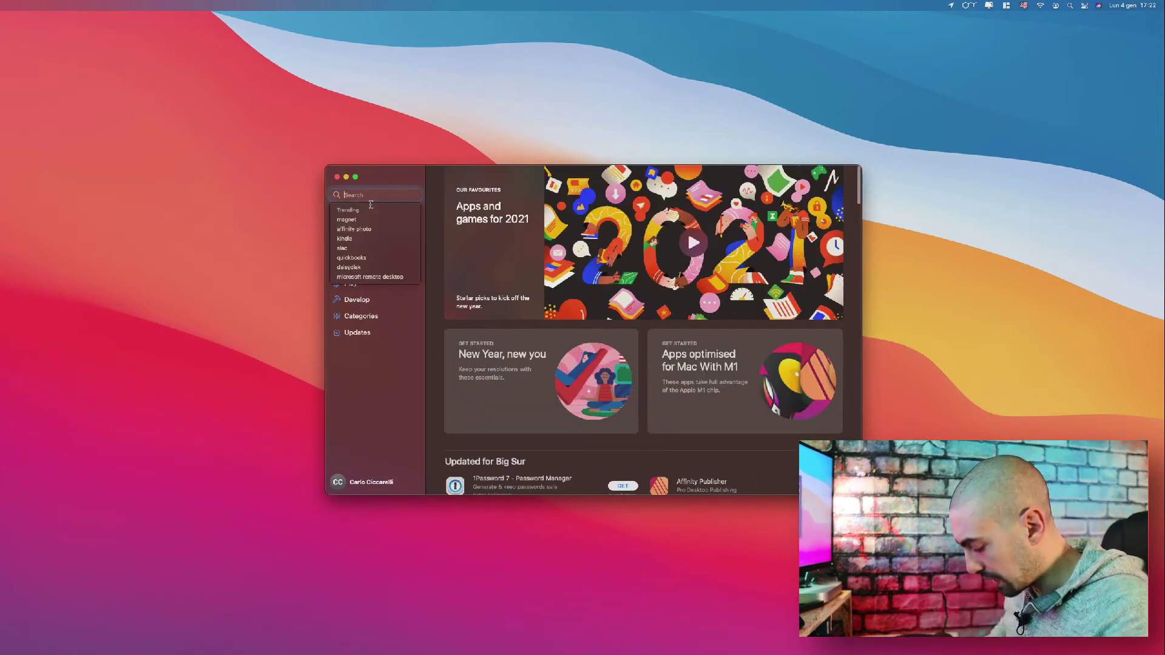
{"action": "type", "text": "tamine"}
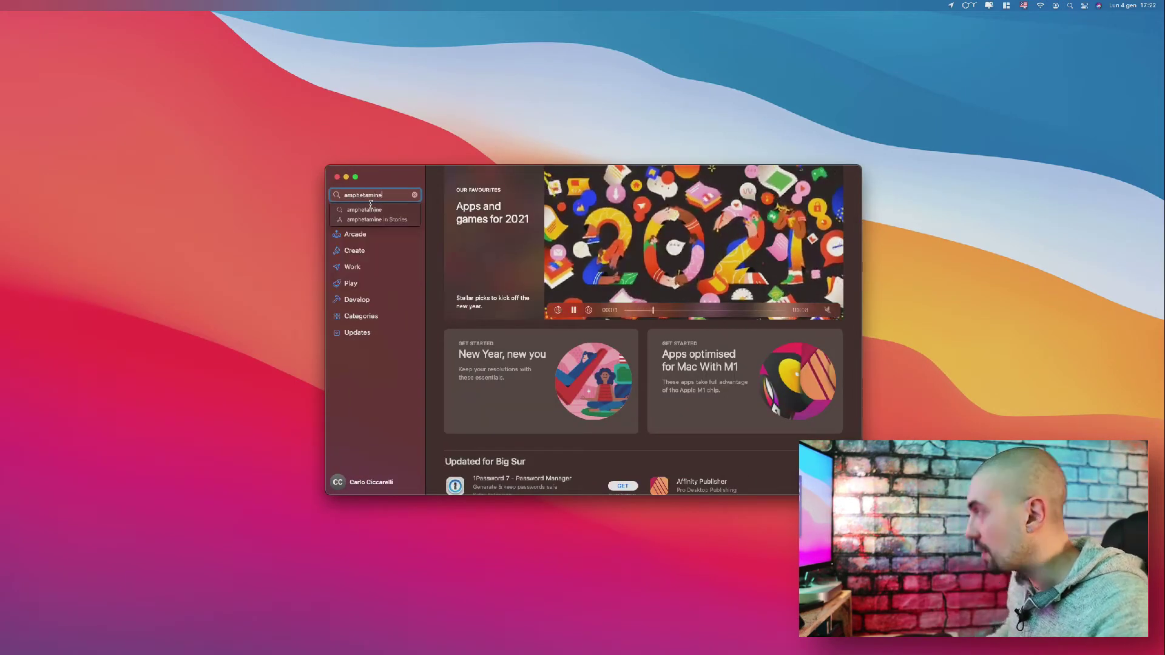
{"action": "key", "text": "Return"}
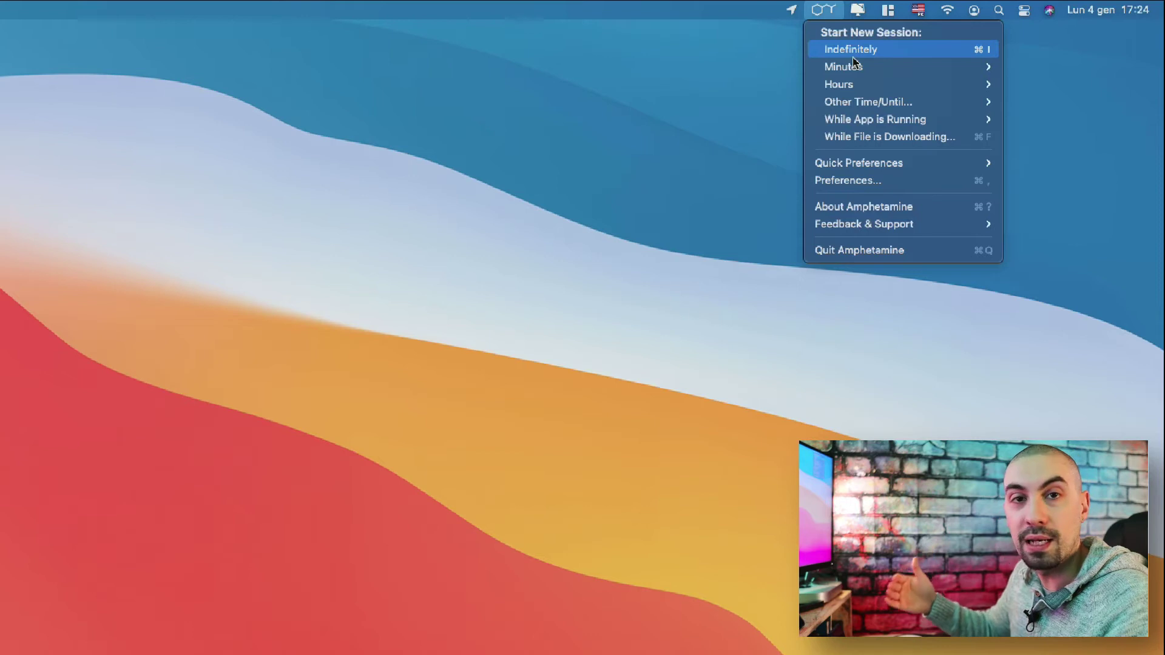
Examine Amphetamine's new-session duration choices, including ending the session at a set clock time instead of after a duration
{"action": "mouse_move", "coordinate": [856, 76]}
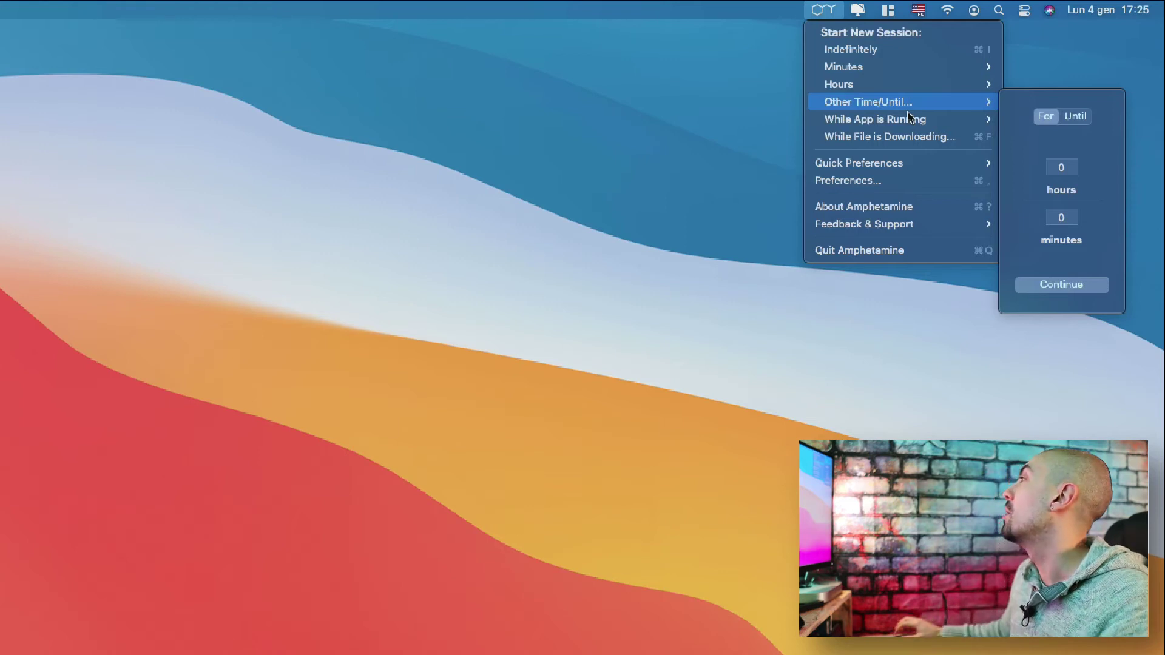
{"action": "mouse_move", "coordinate": [989, 116]}
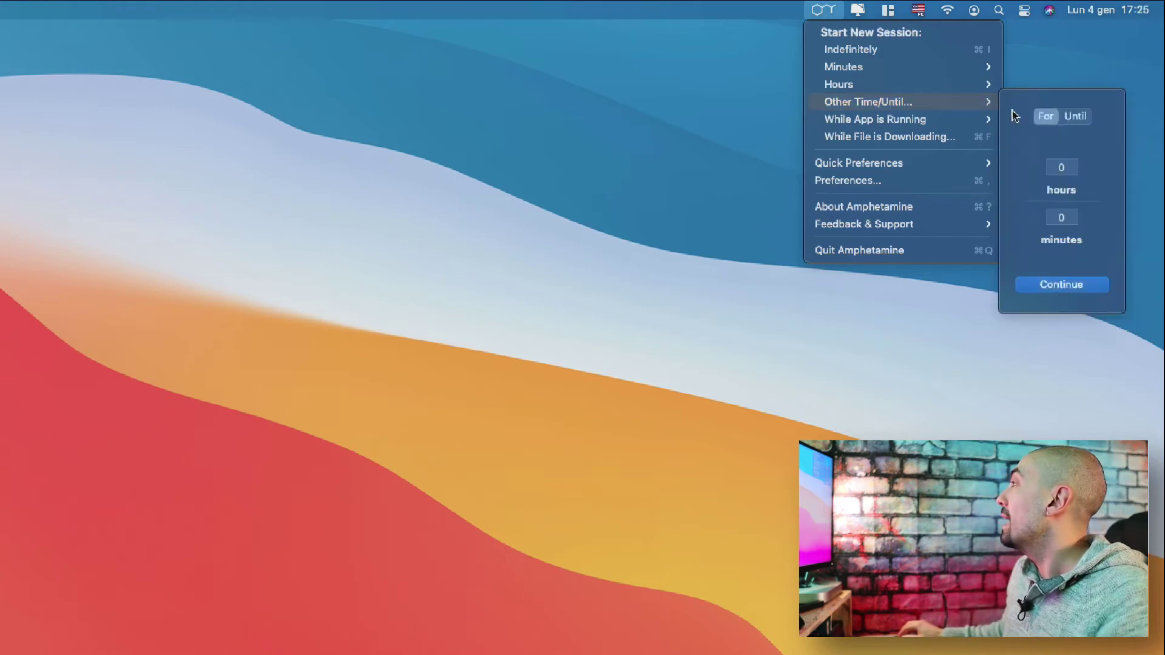
{"action": "left_click", "coordinate": [1078, 119]}
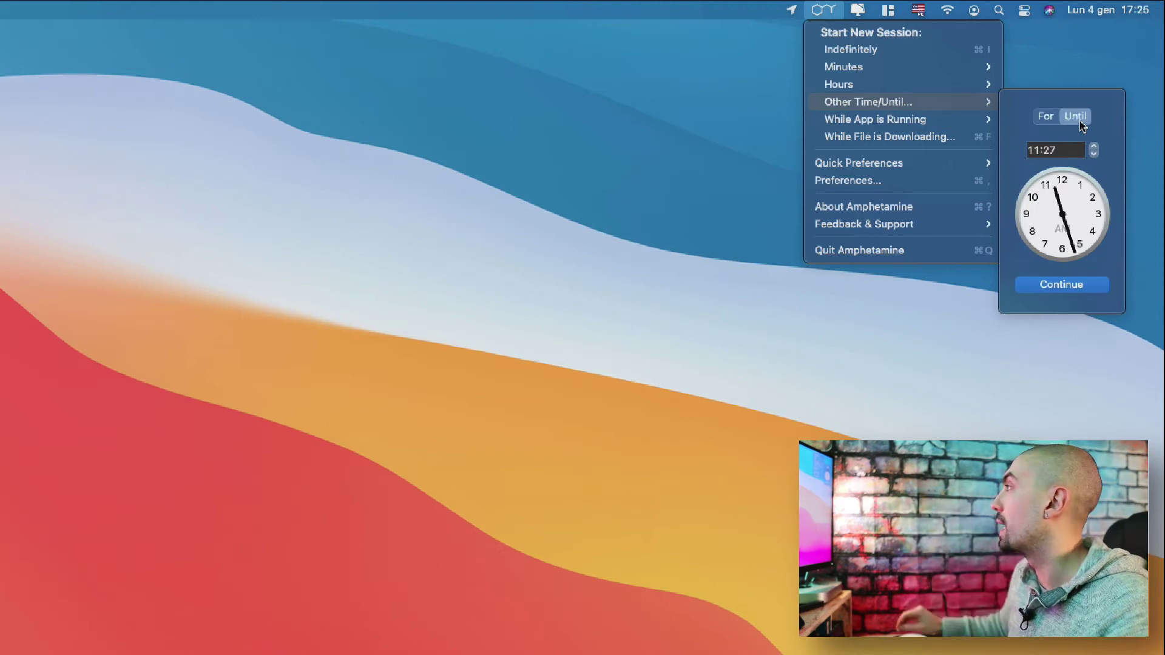
{"action": "mouse_move", "coordinate": [868, 126]}
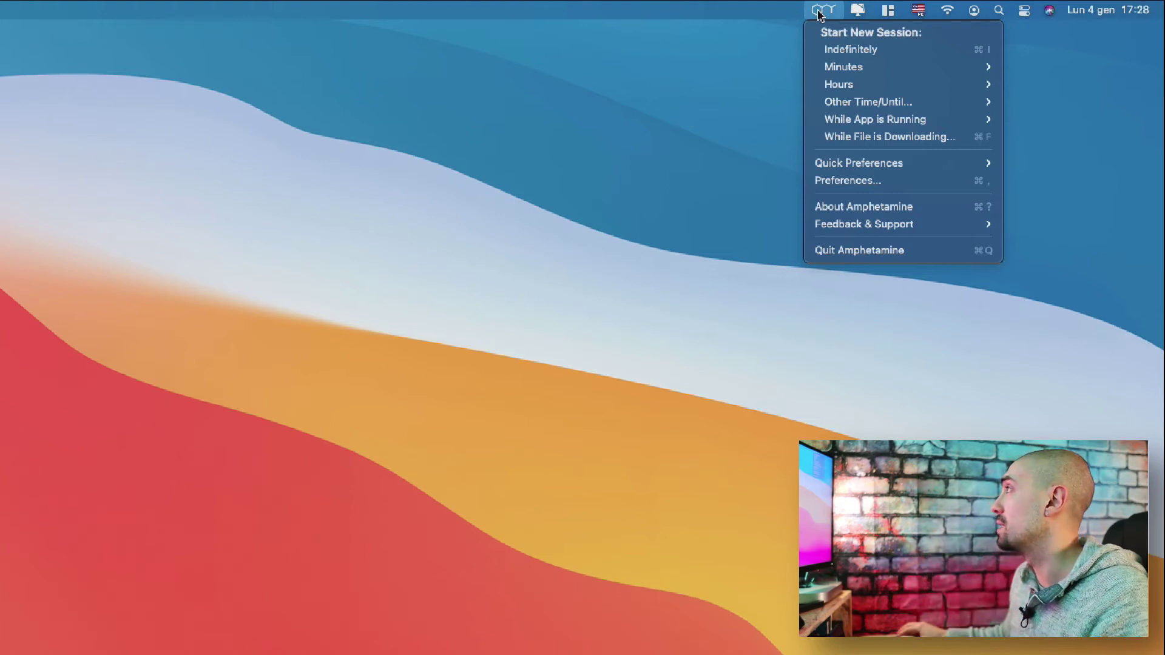
Start a session tied to a file download, examine the available timeout lengths, and cancel the session
{"action": "left_click", "coordinate": [846, 146]}
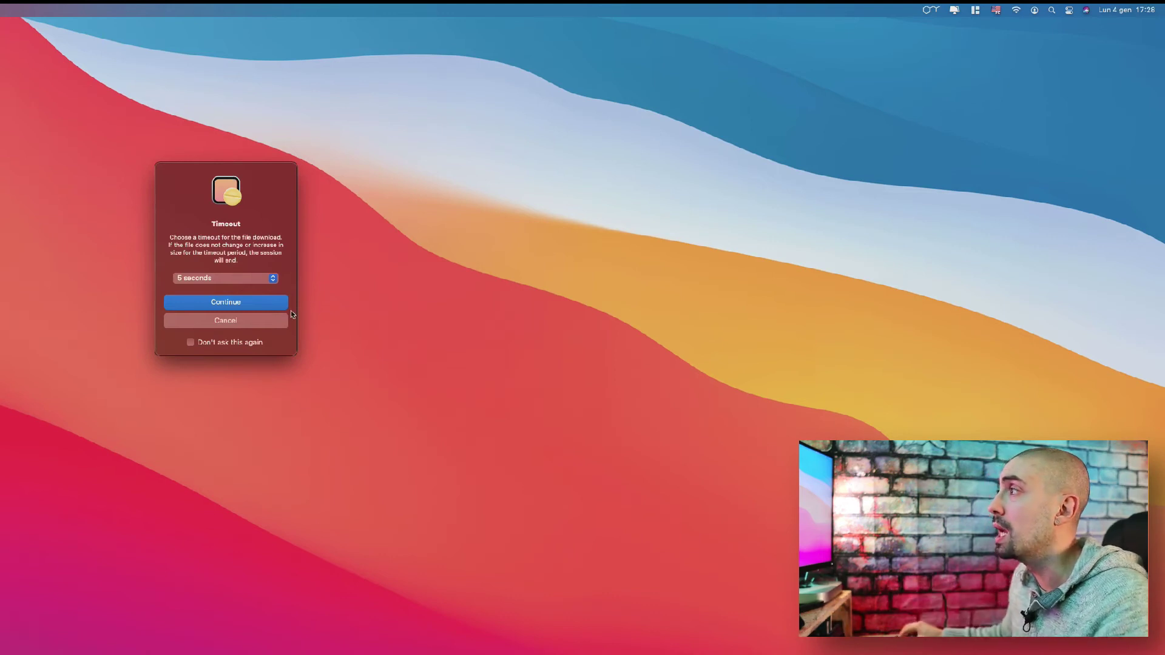
{"action": "left_click", "coordinate": [257, 278]}
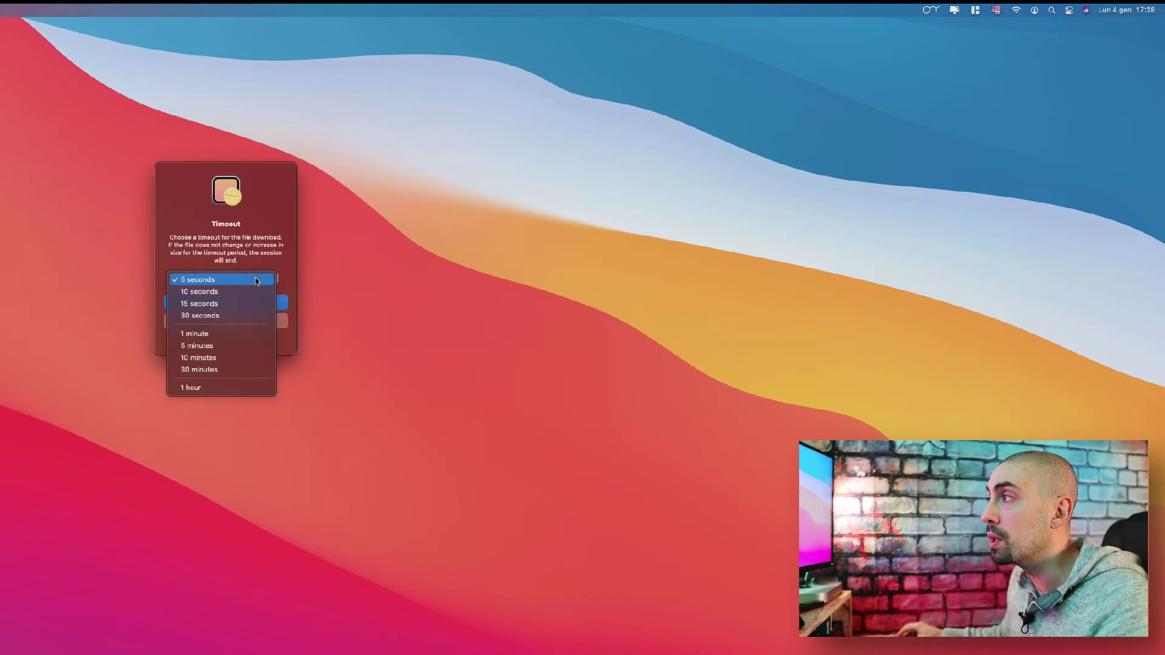
{"action": "left_click", "coordinate": [448, 257]}
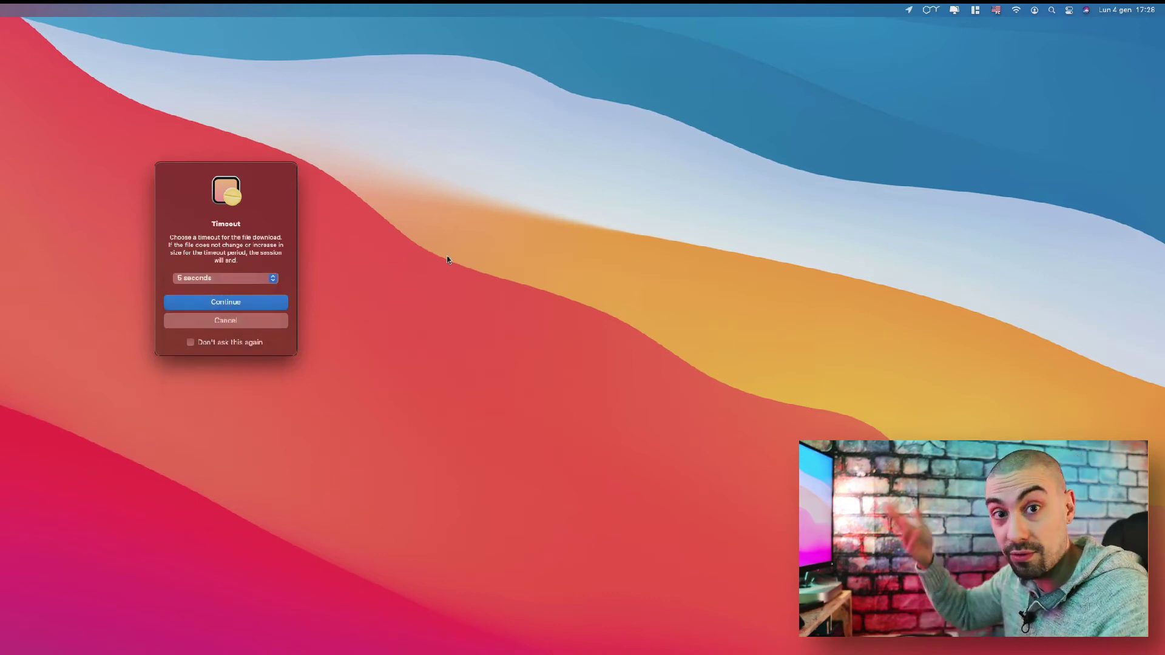
{"action": "key", "text": "Escape"}
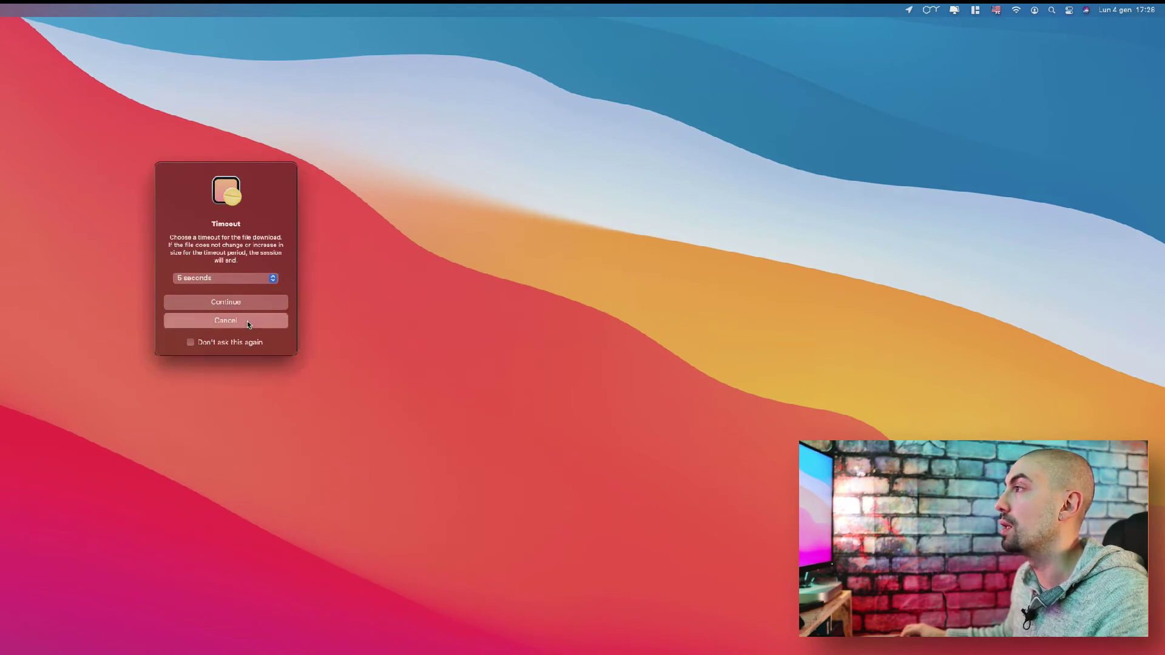
Open Amphetamine's General preferences and end the running session with the quick-start toggle
{"action": "left_click", "coordinate": [930, 10]}
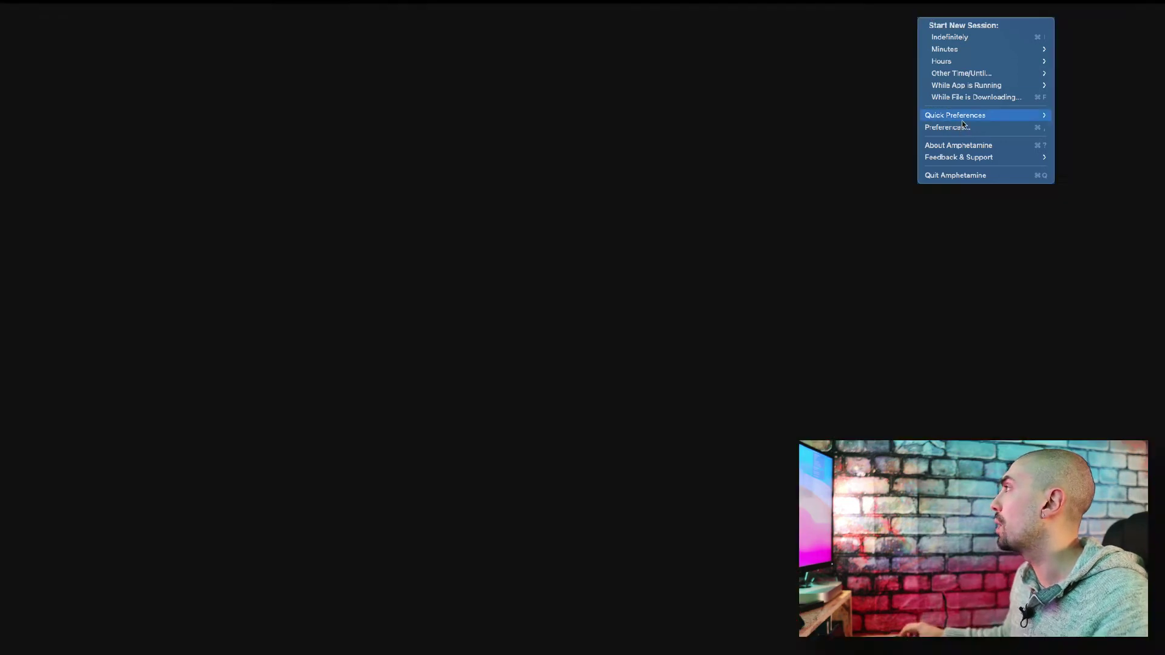
{"action": "mouse_move", "coordinate": [962, 120]}
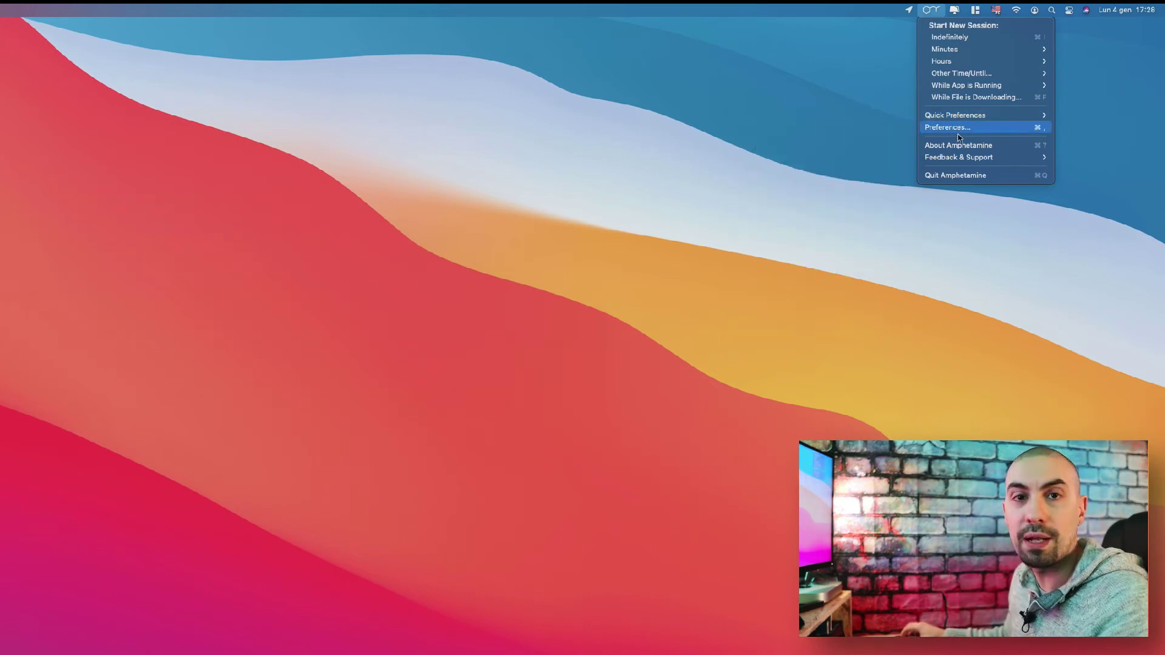
{"action": "left_click", "coordinate": [957, 134]}
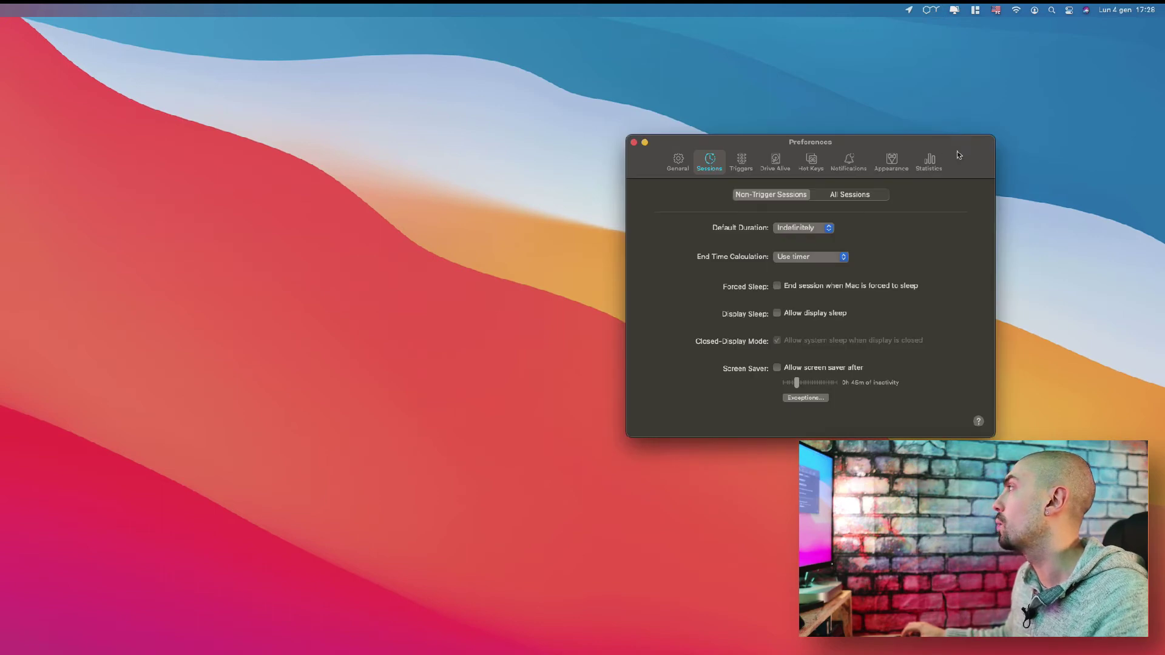
{"action": "left_click_drag", "start_coordinate": [934, 150], "coordinate": [791, 169]}
{"action": "left_click", "coordinate": [536, 180]}
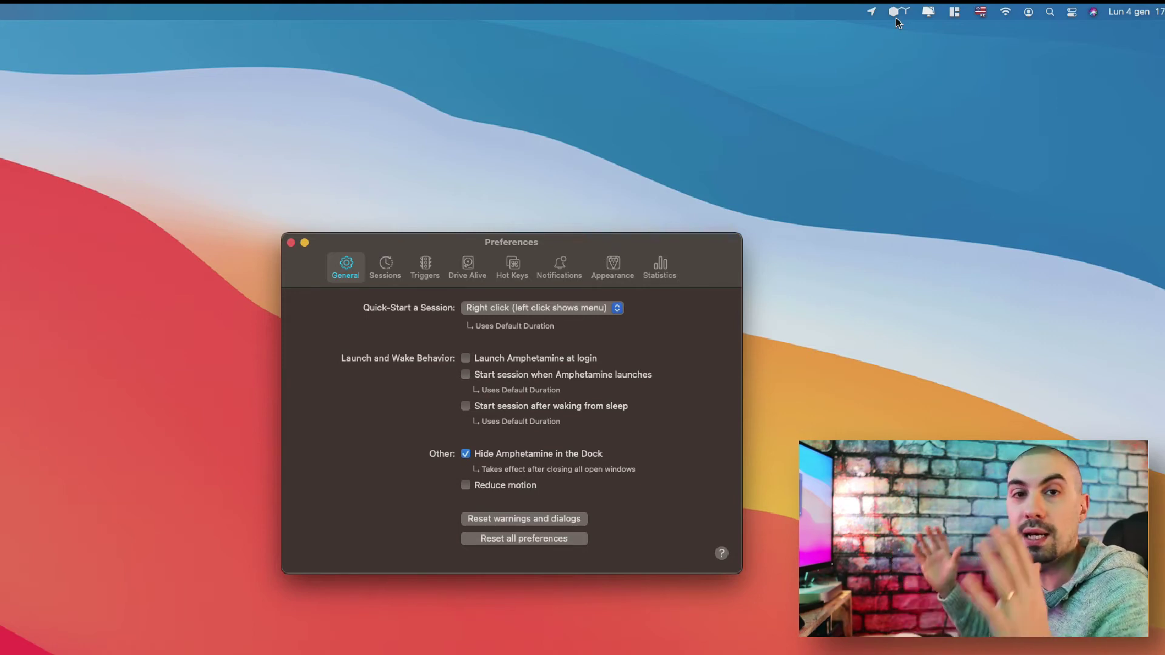
{"action": "right_click", "coordinate": [894, 12]}
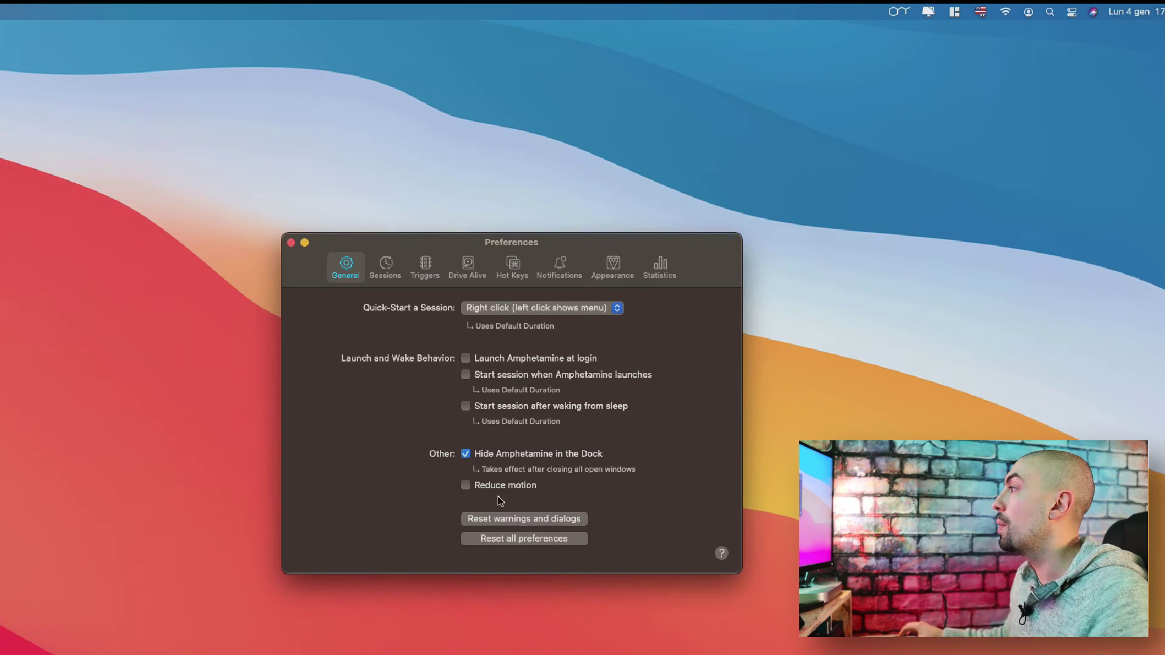
Examine the default duration and end time calculation options for non-trigger sessions without changing them
{"action": "left_click", "coordinate": [391, 284]}
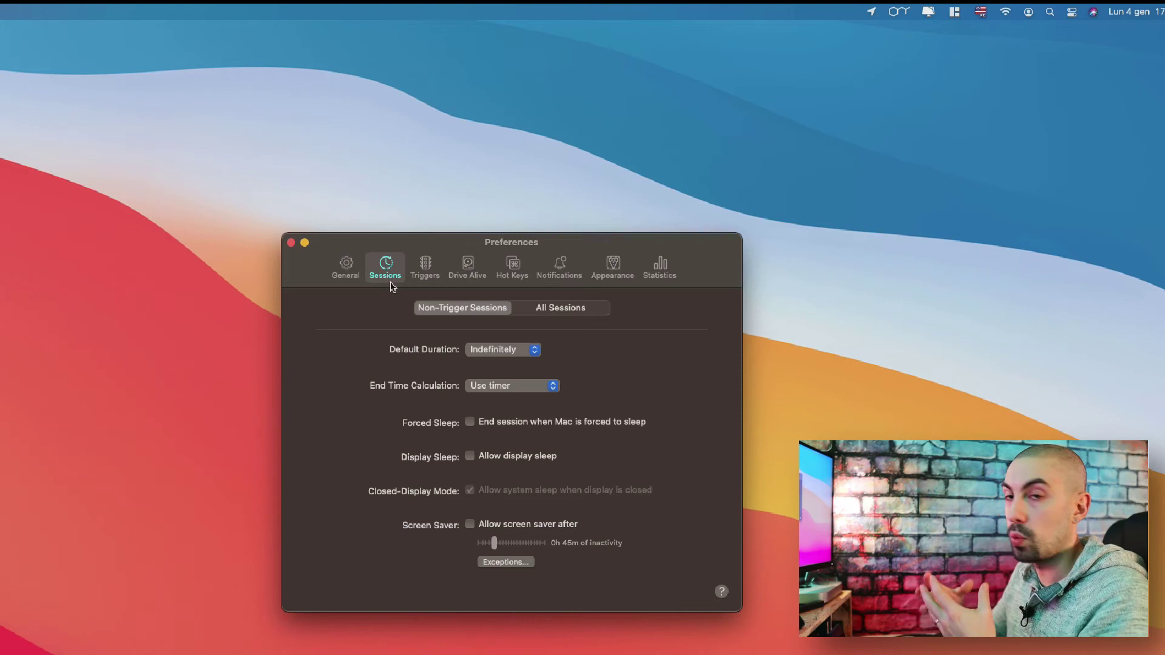
{"action": "left_click", "coordinate": [490, 358]}
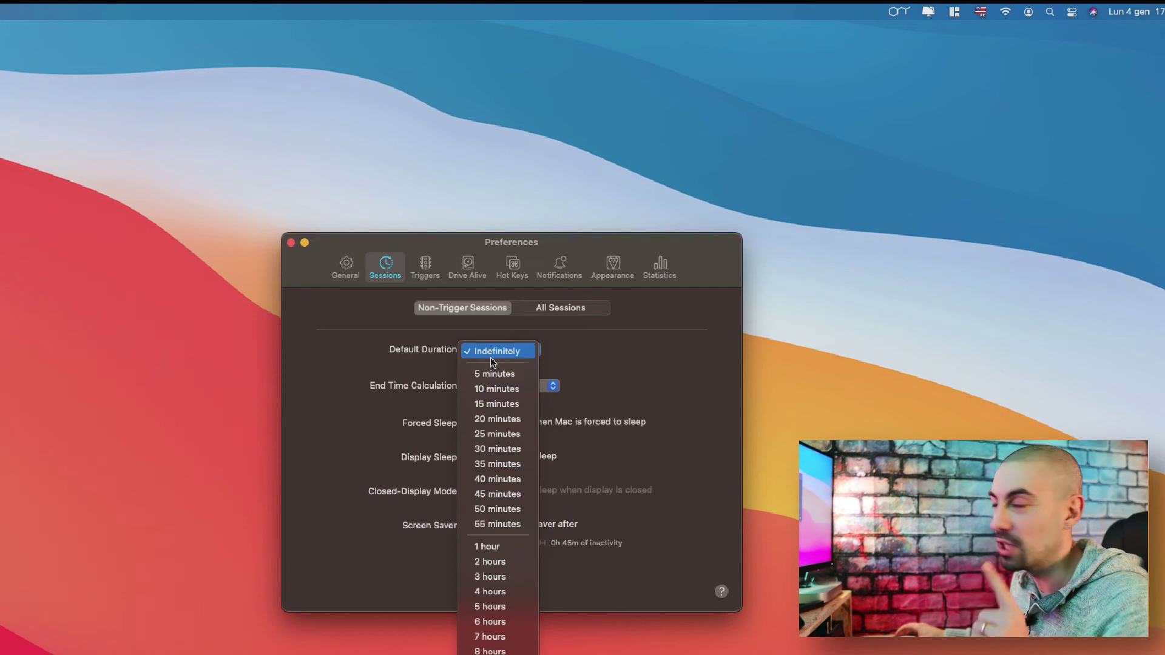
{"action": "left_click", "coordinate": [364, 366]}
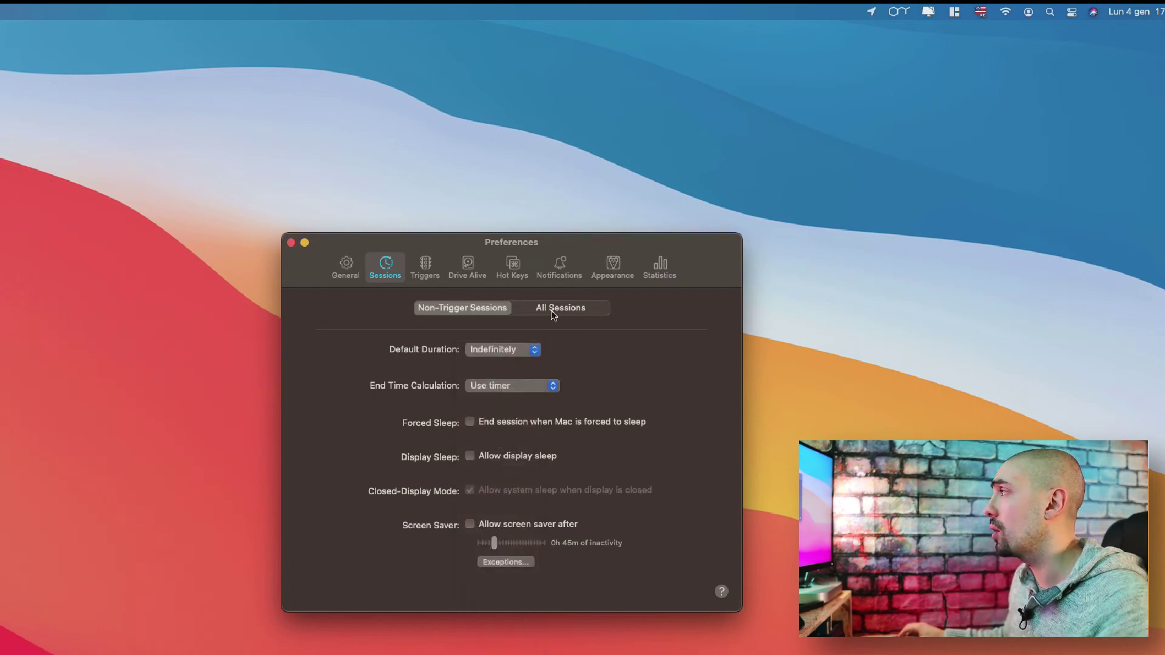
{"action": "left_click", "coordinate": [510, 393]}
{"action": "left_click", "coordinate": [582, 381]}
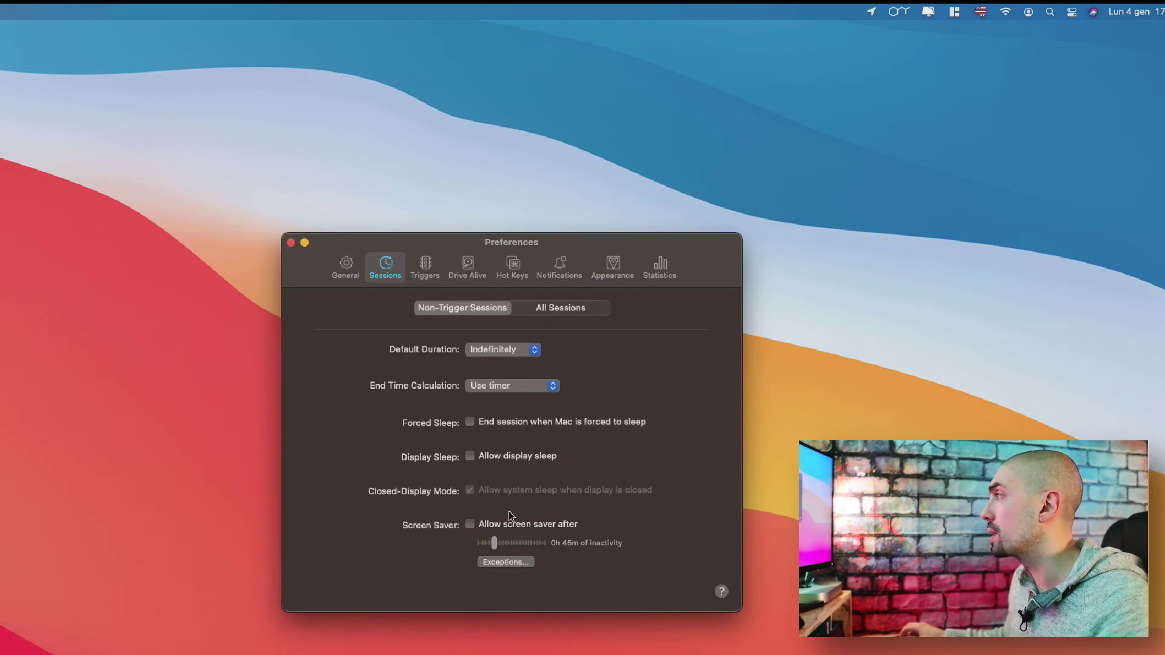
Try to enable automatic cursor movement for all sessions, declining the request for accessibility access
{"action": "left_click", "coordinate": [553, 310]}
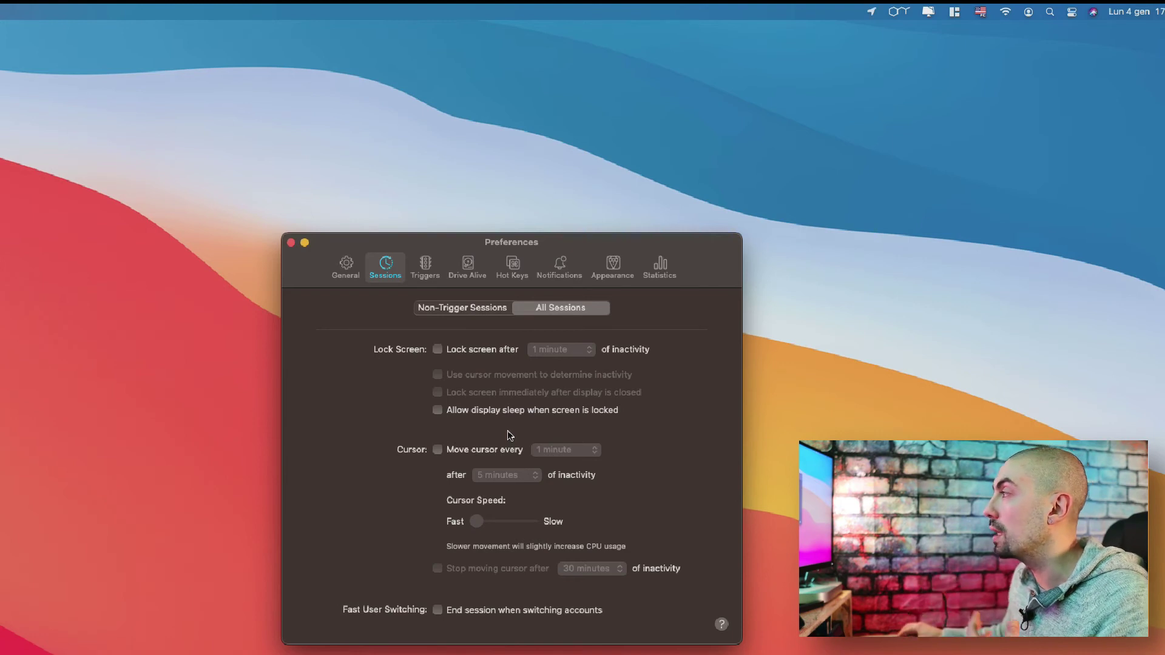
{"action": "left_click", "coordinate": [471, 453]}
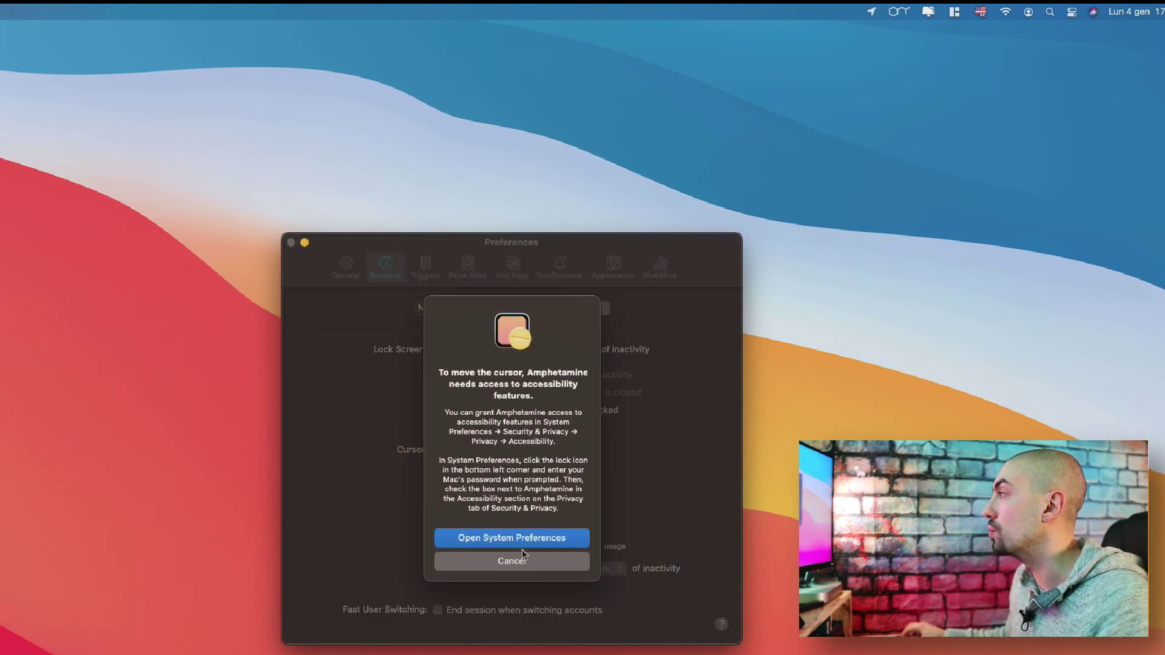
{"action": "left_click", "coordinate": [523, 557]}
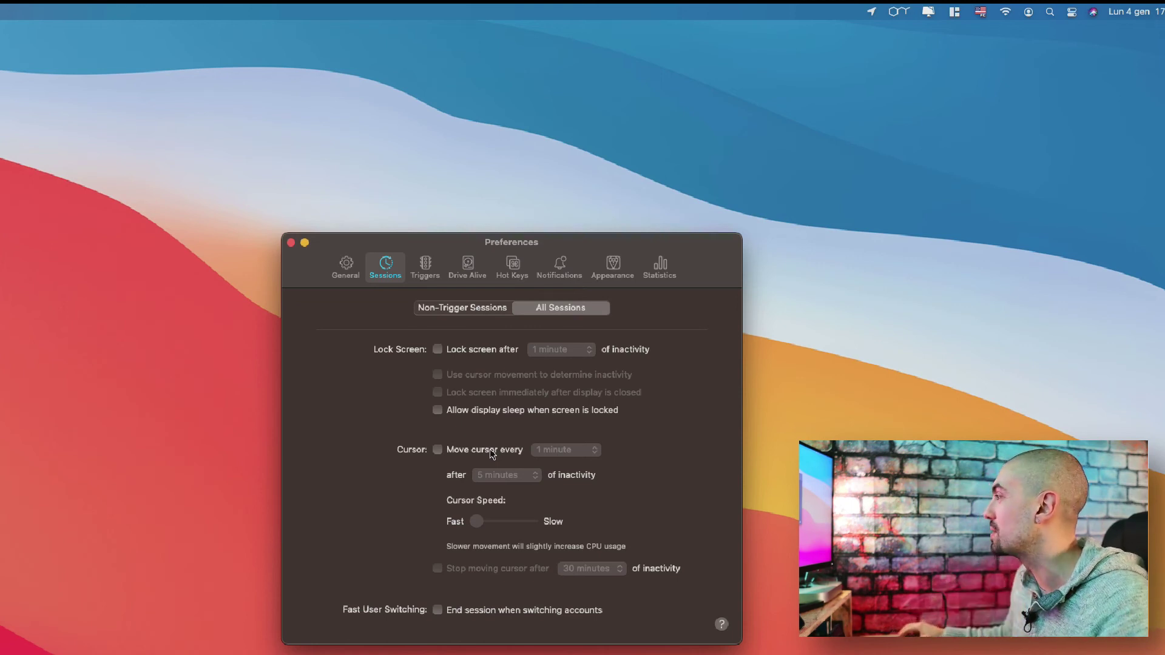
Review the preferences for triggers, Drive Alive, hot keys and notifications
{"action": "left_click", "coordinate": [426, 270]}
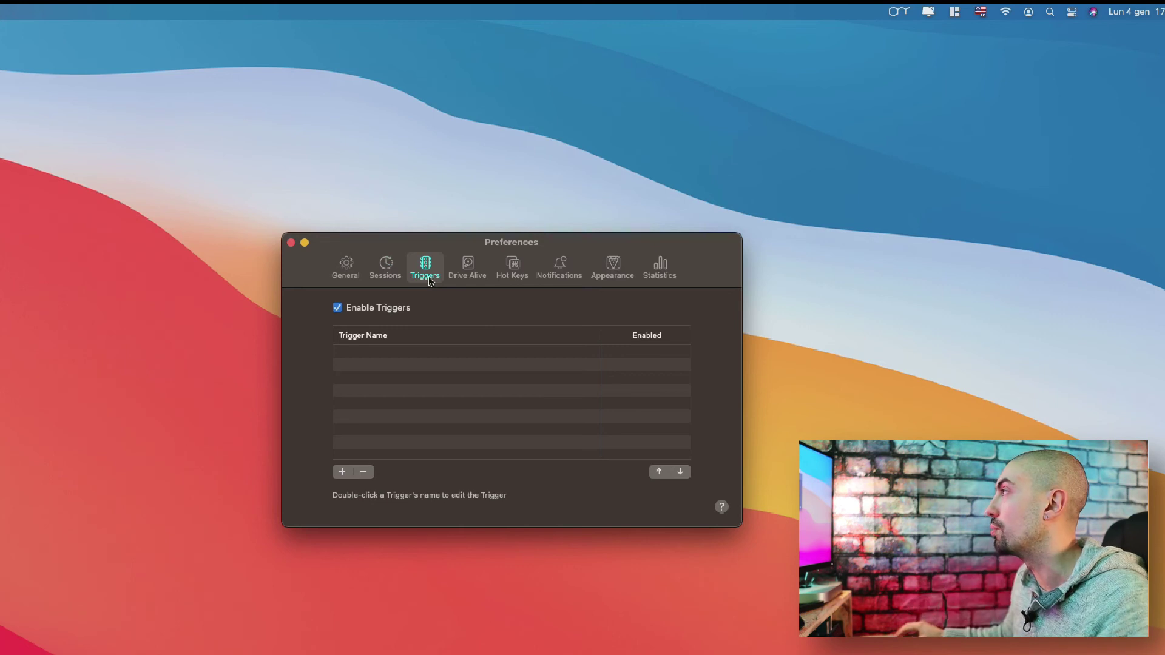
{"action": "left_click", "coordinate": [461, 278]}
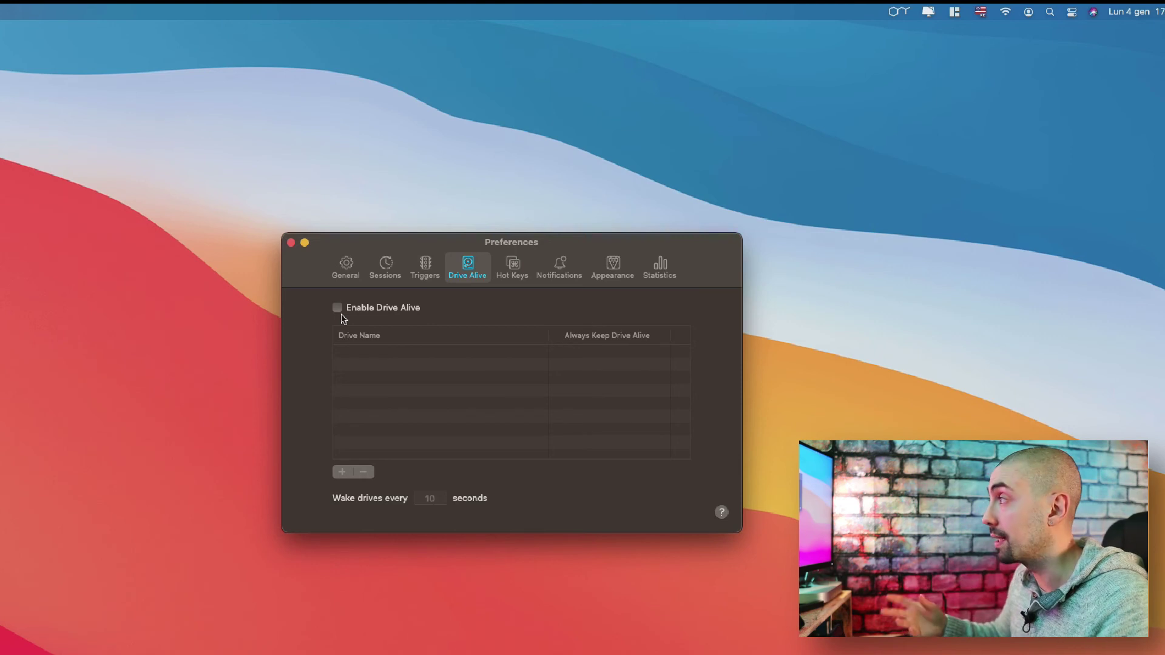
{"action": "left_click", "coordinate": [517, 273]}
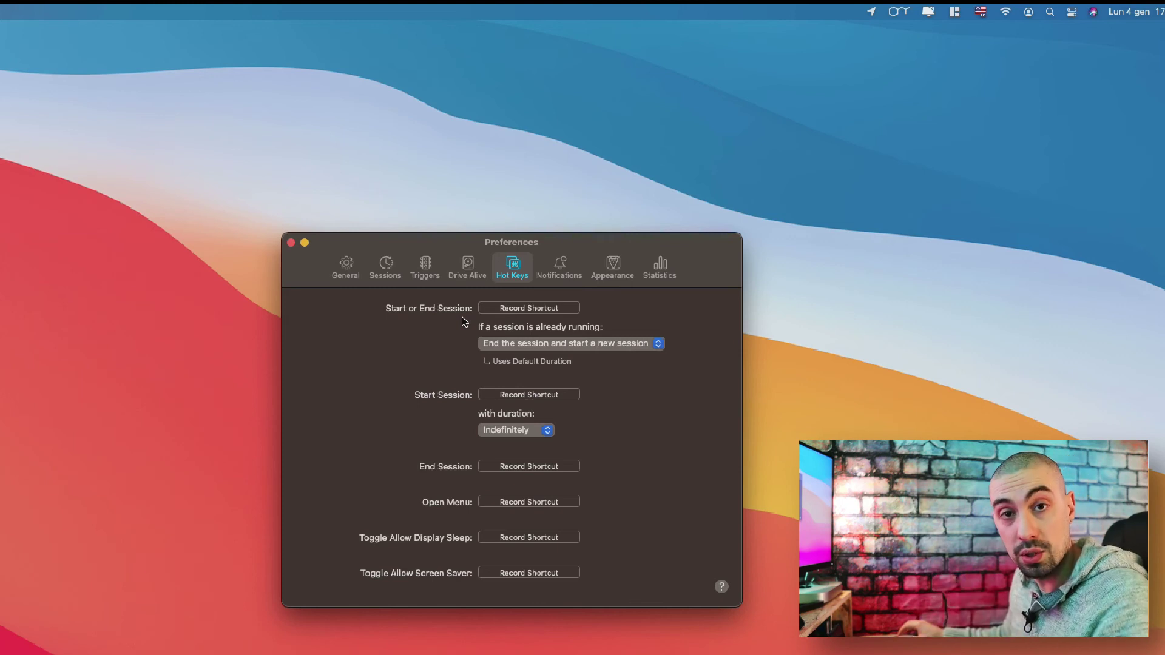
{"action": "left_click", "coordinate": [559, 267]}
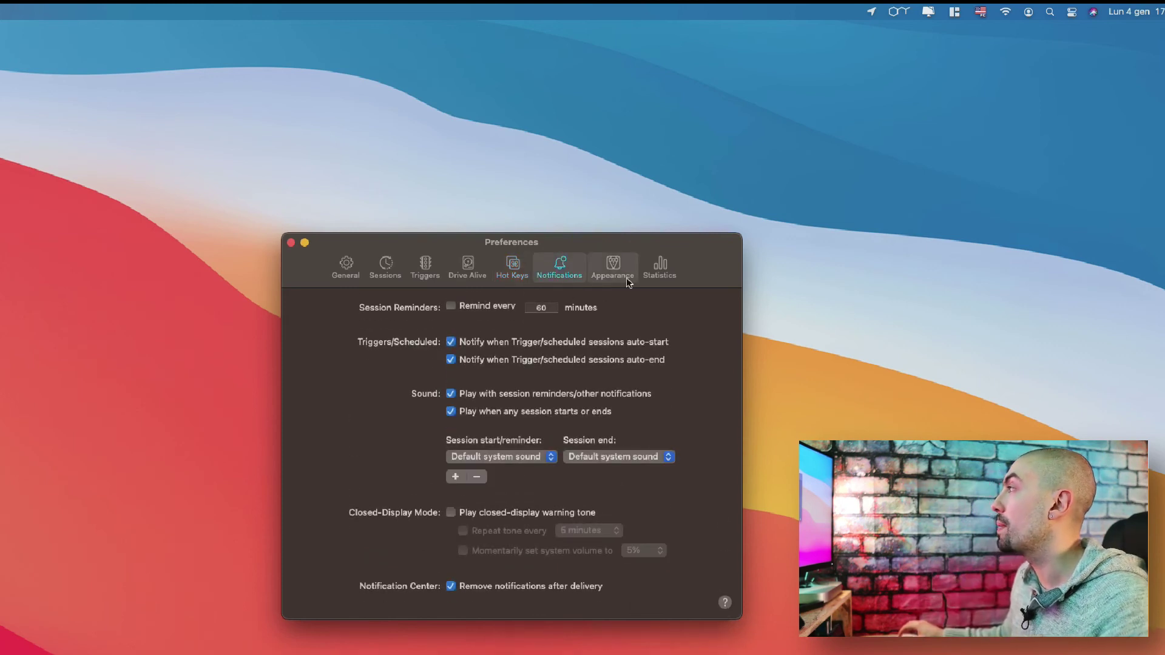
Set Amphetamine's menu bar image to Pill and check the other available images, including the custom image option
{"action": "left_click", "coordinate": [628, 281]}
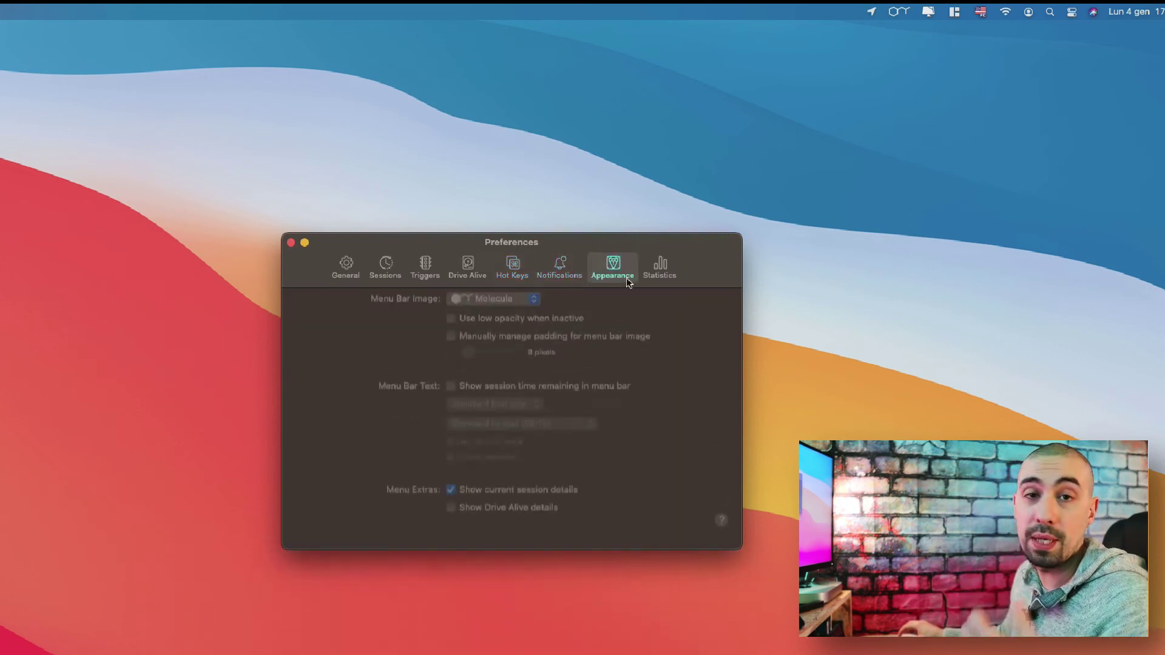
{"action": "left_click", "coordinate": [502, 321]}
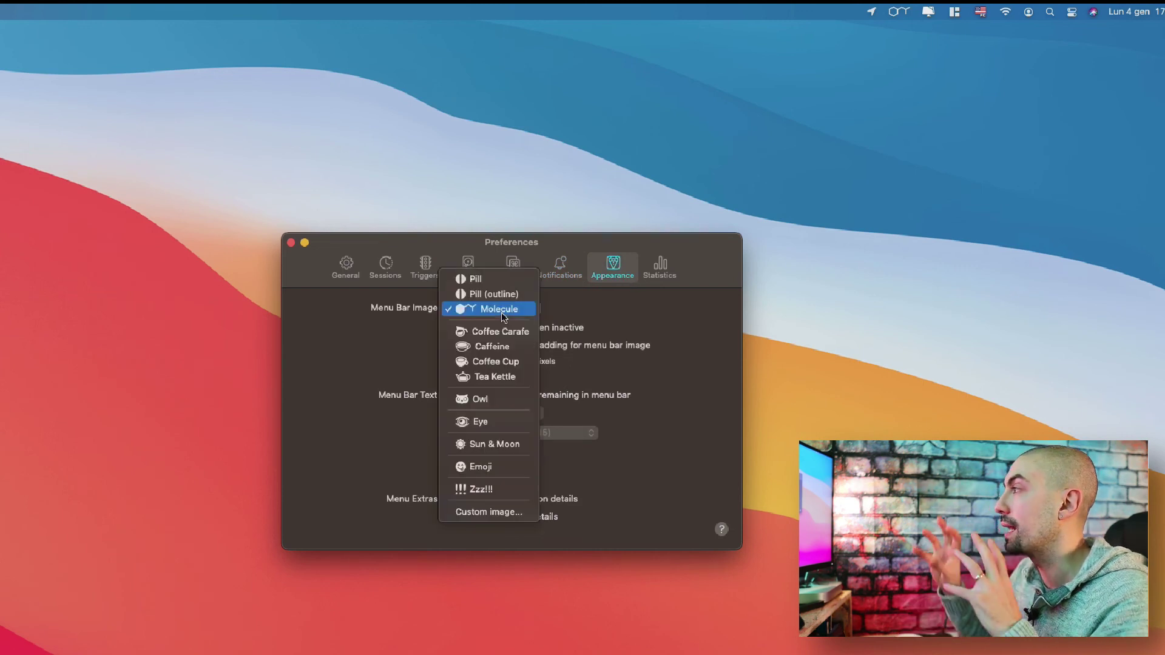
{"action": "left_click", "coordinate": [494, 281]}
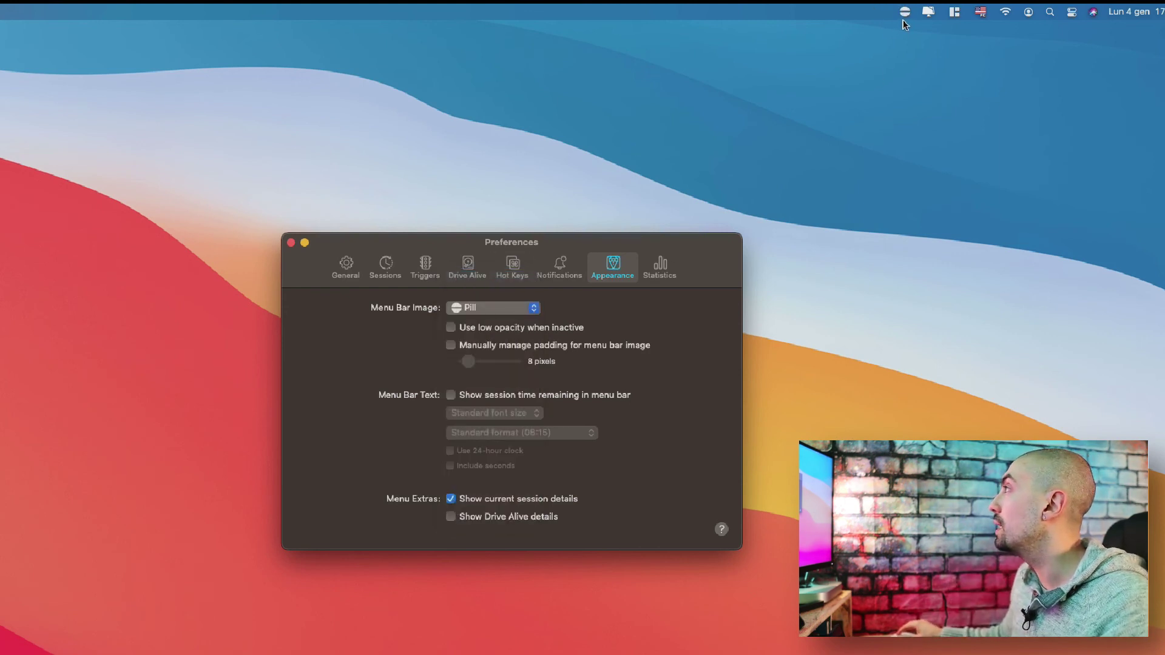
{"action": "left_click", "coordinate": [504, 308]}
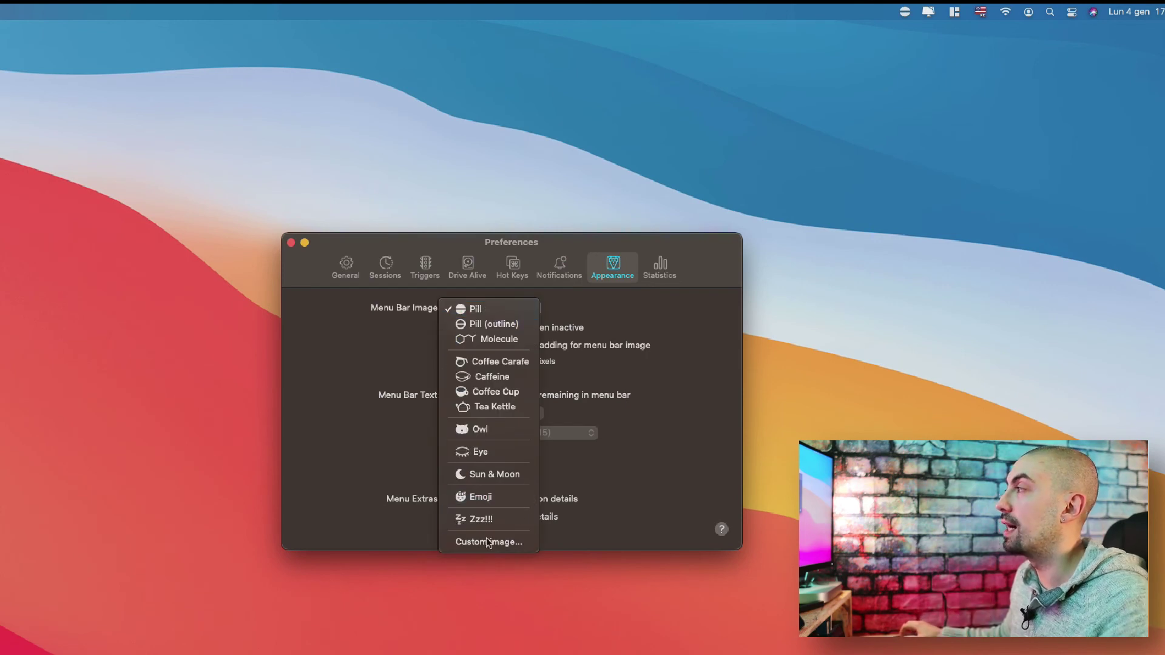
{"action": "left_click", "coordinate": [530, 540]}
{"action": "left_click", "coordinate": [644, 517]}
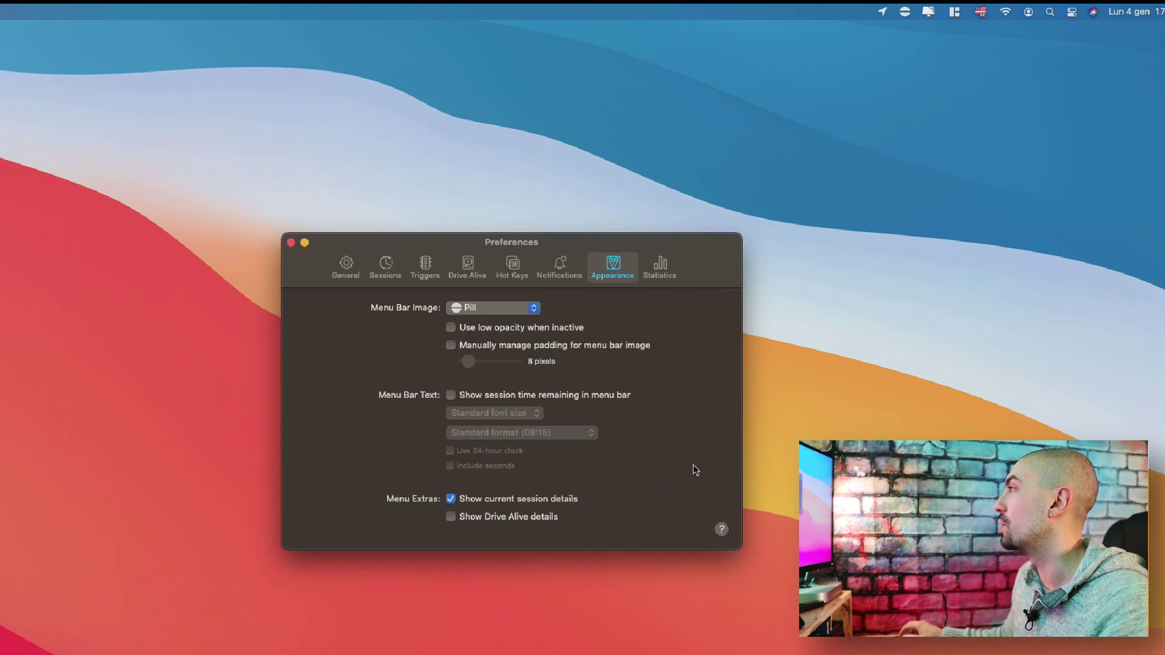
Enable manual padding for the menu bar image, try 100 pixels, and set it to 1 pixel
{"action": "left_click_drag", "start_coordinate": [467, 361], "coordinate": [451, 353]}
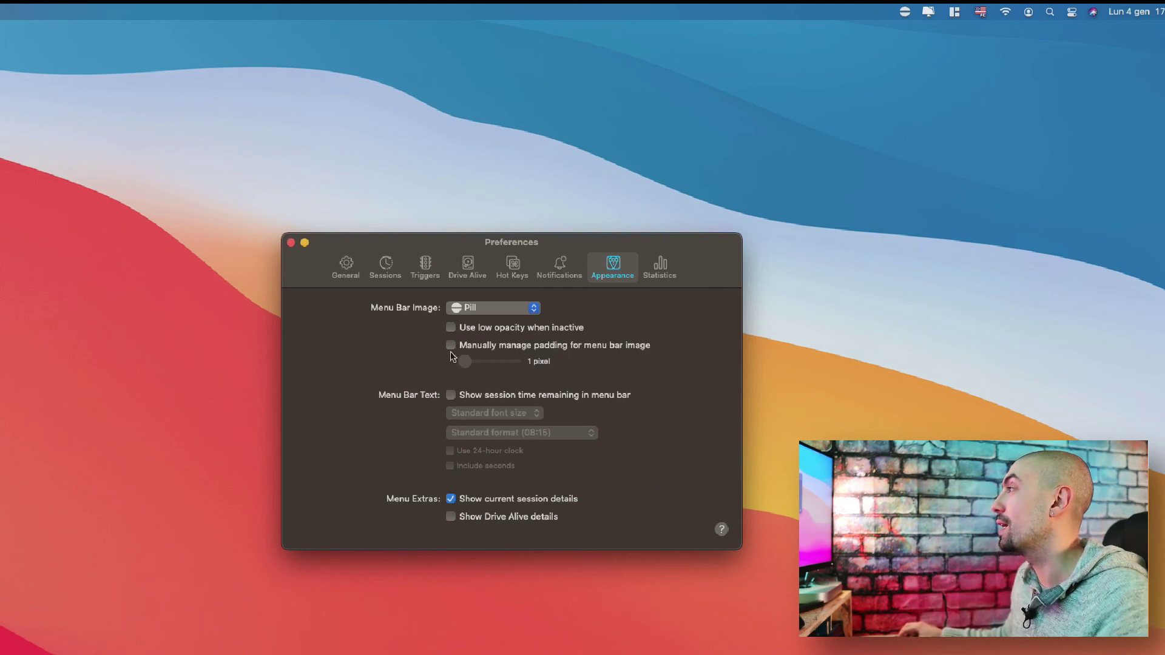
{"action": "left_click", "coordinate": [450, 345]}
{"action": "left_click_drag", "start_coordinate": [466, 368], "coordinate": [535, 377]}
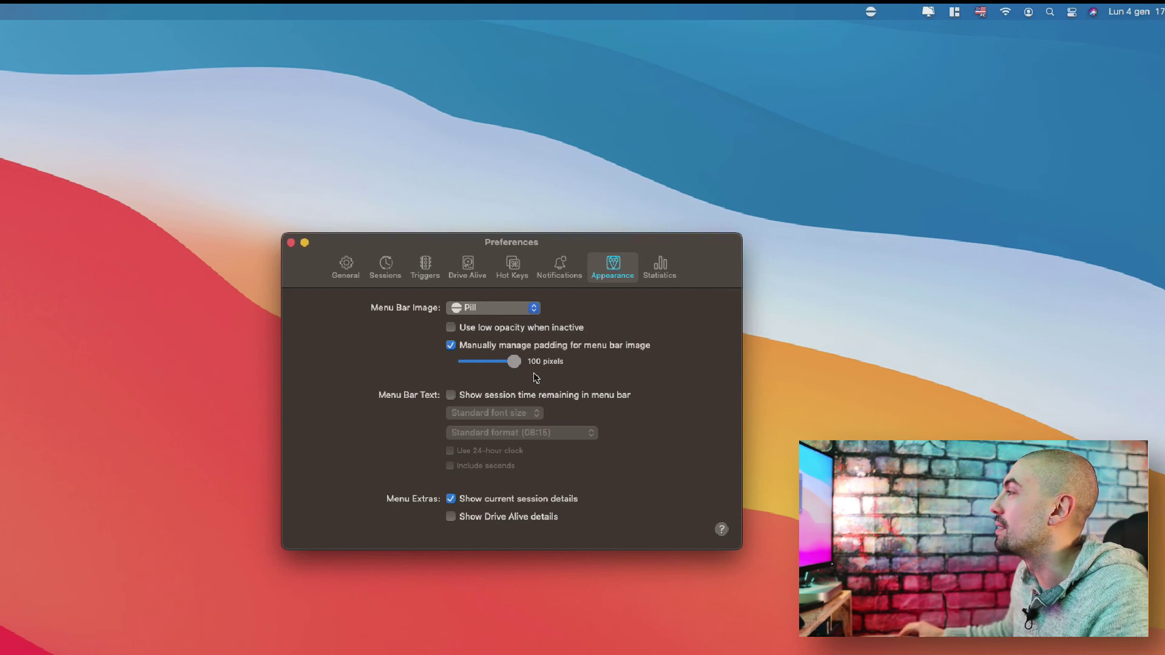
{"action": "left_click_drag", "start_coordinate": [511, 377], "coordinate": [461, 375]}
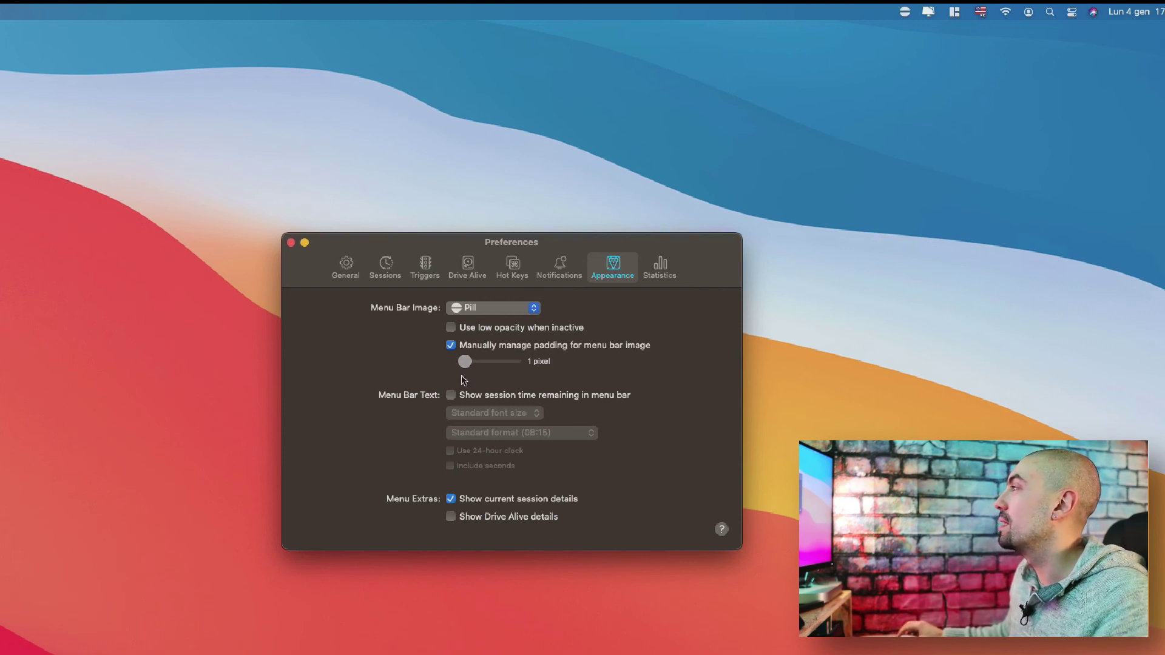
Examine Amphetamine's statistics on awake time, average session duration and total sessions
{"action": "left_click", "coordinate": [665, 280]}
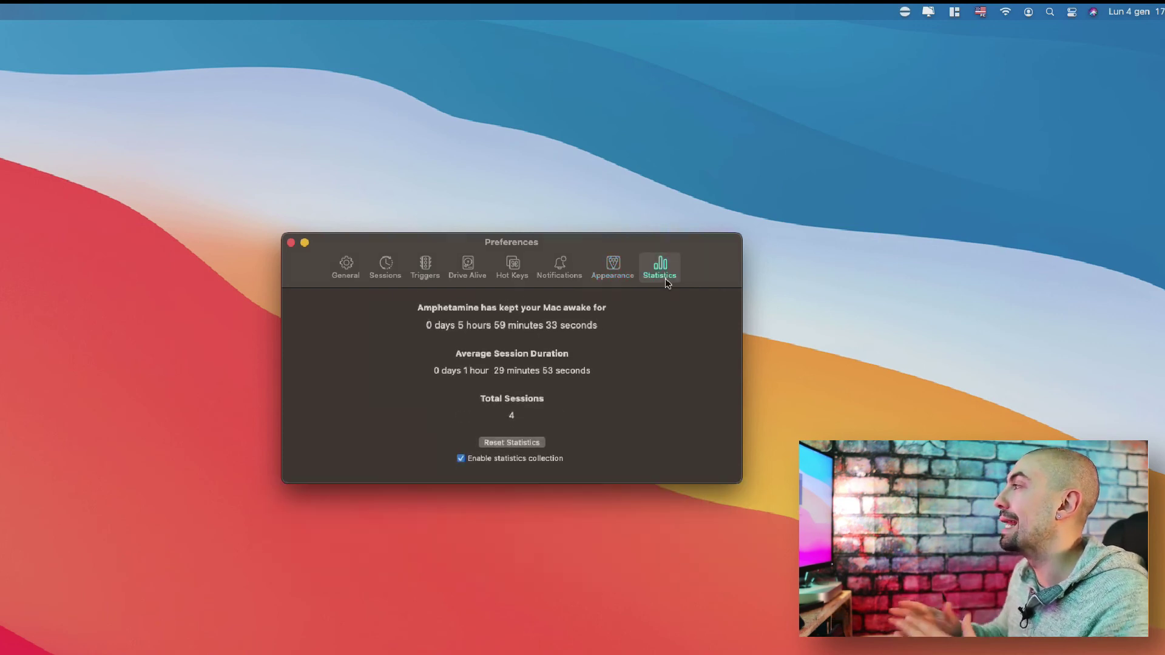